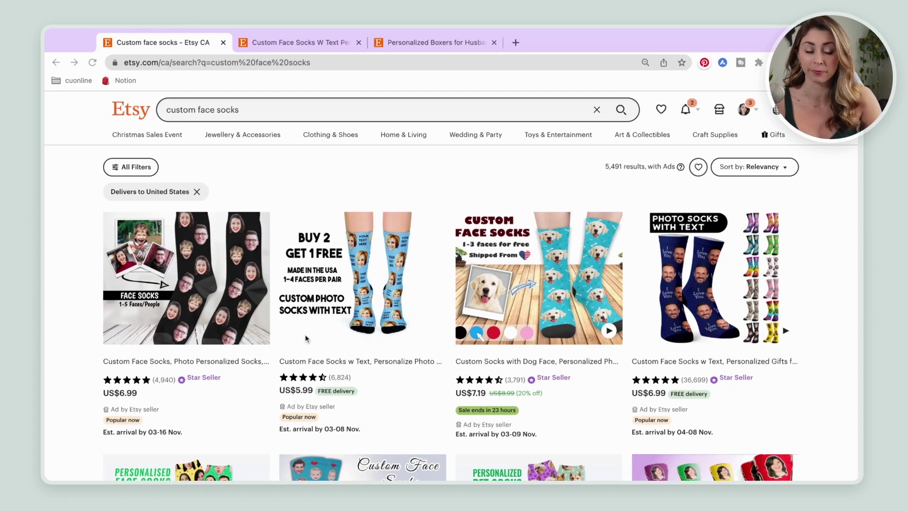
Step: Show Alura's price, favourites, sales and revenue data for the Etsy 'custom face socks' results
click(722, 63)
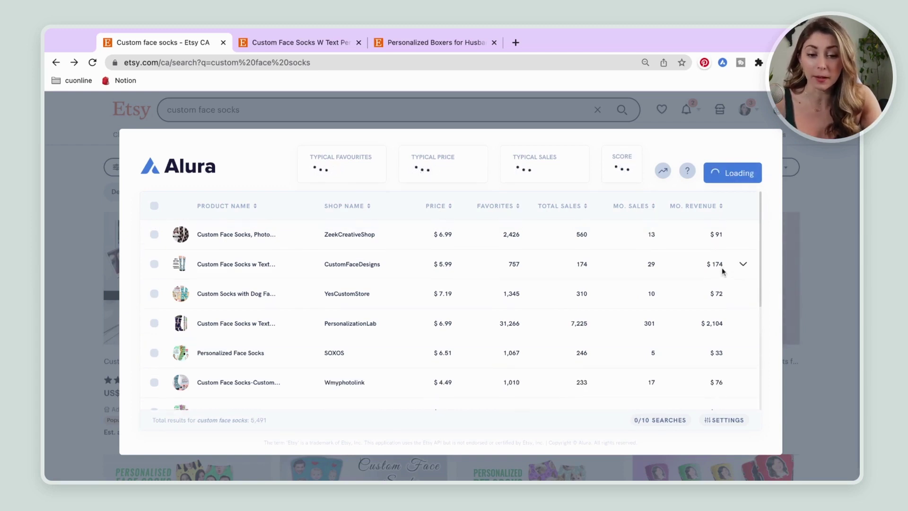
Step: Sort listings by MO. SALES and open PersonalizationLab's top Custom Face Socks w Text listing
click(651, 206)
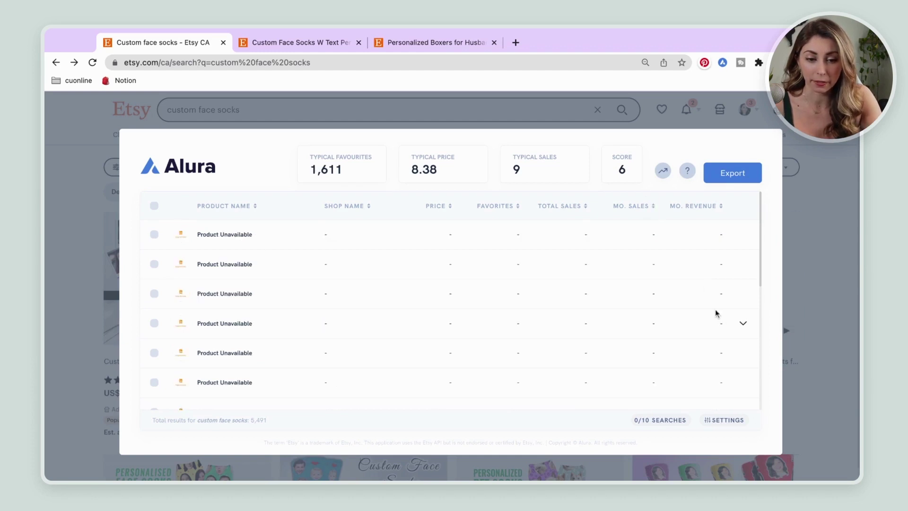
click(654, 208)
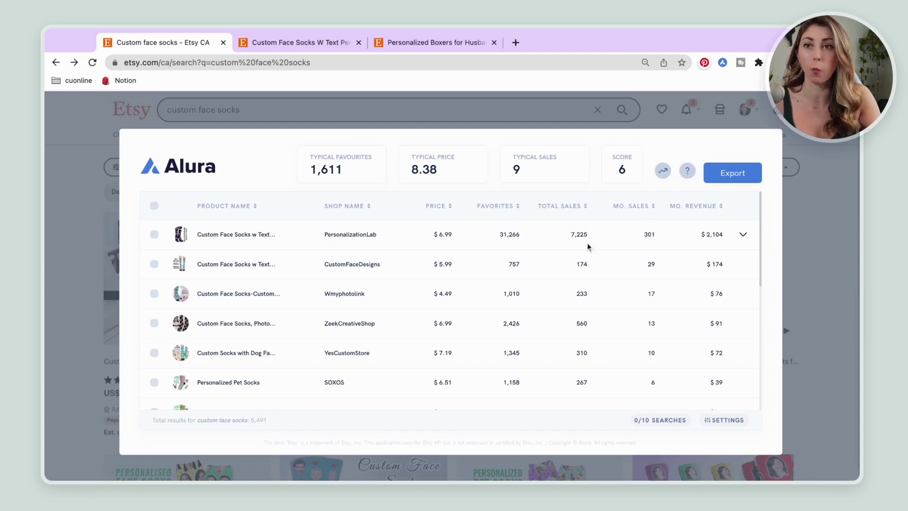
click(230, 237)
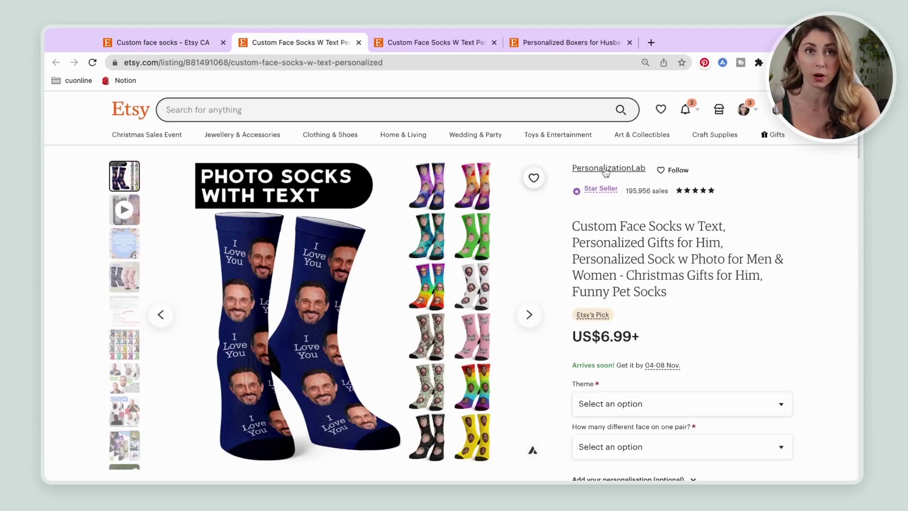
Step: Scroll through the PersonalizationLab Custom Face Socks listing to study its details
scroll(451, 312, down, 1)
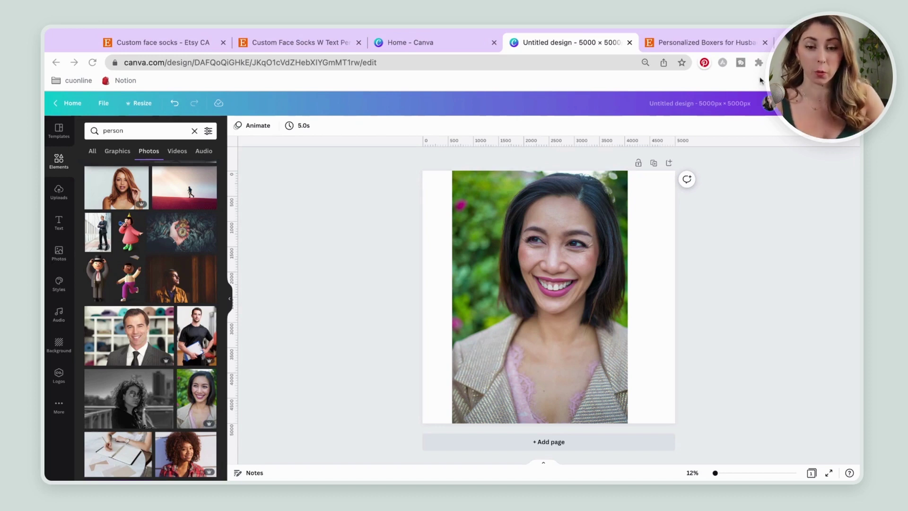
Step: Remove the woman's photo background, crop to head and shoulders, and enlarge it at the left edge
click(565, 353)
click(250, 125)
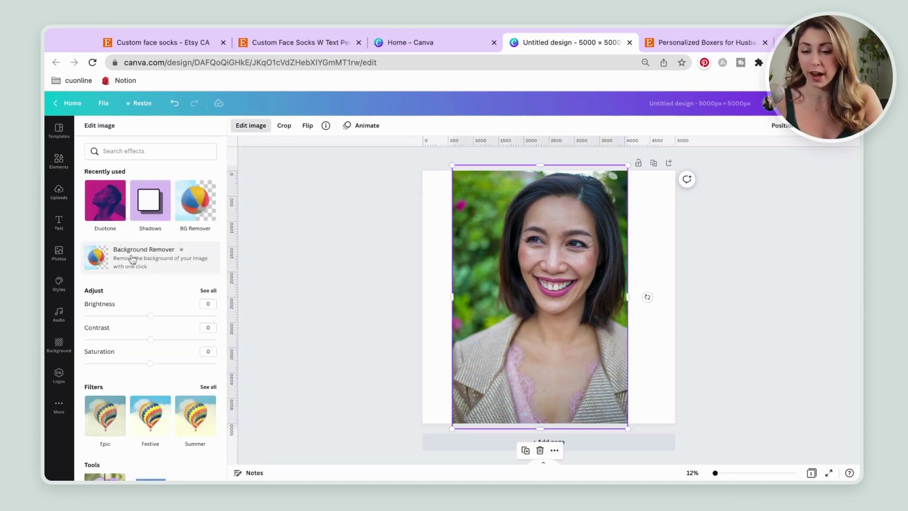
click(132, 259)
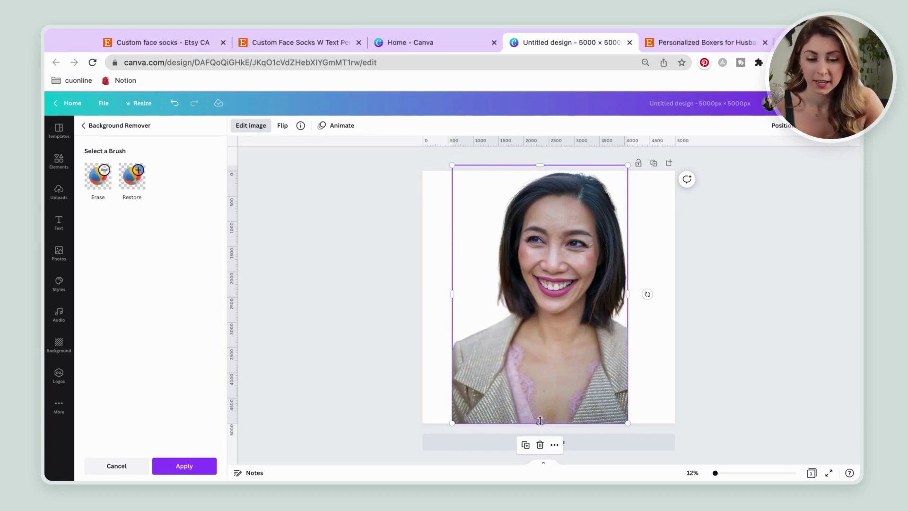
drag(540, 423, 514, 362)
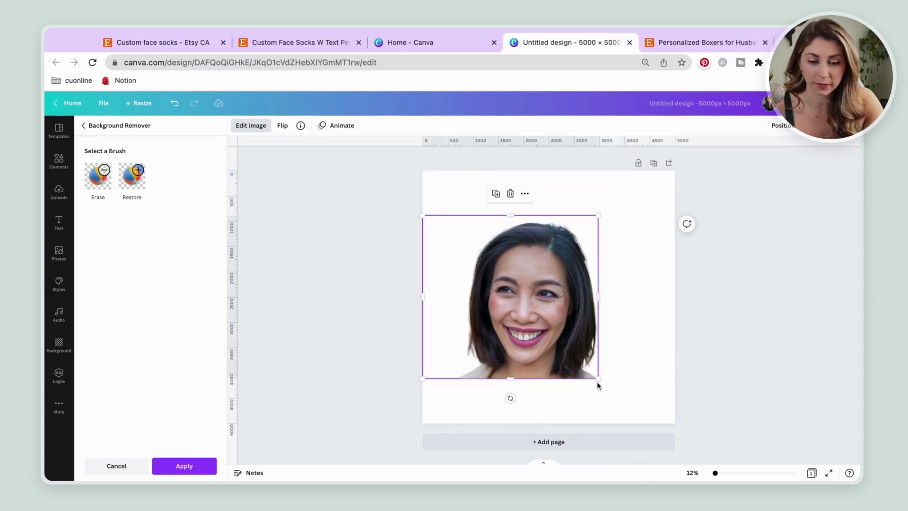
drag(597, 378, 559, 356)
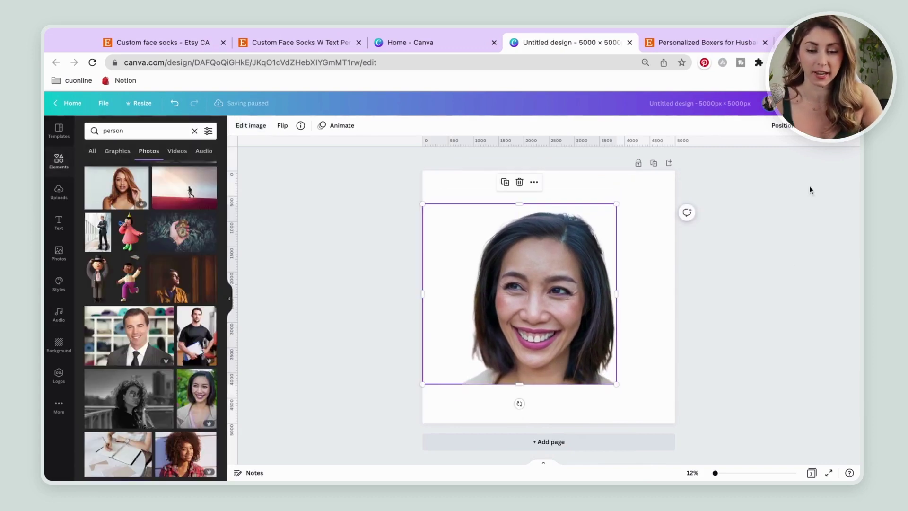
click(827, 103)
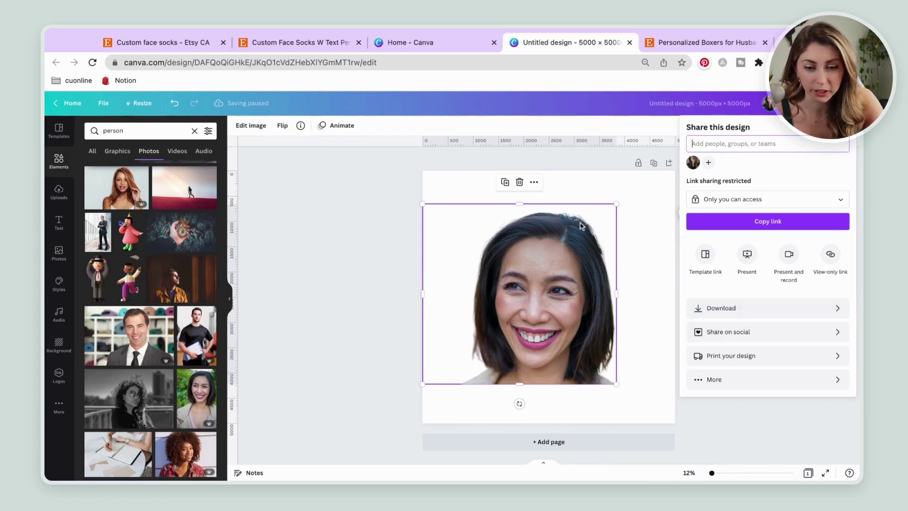
Step: Download the design as a PNG with Transparent background ticked
click(746, 308)
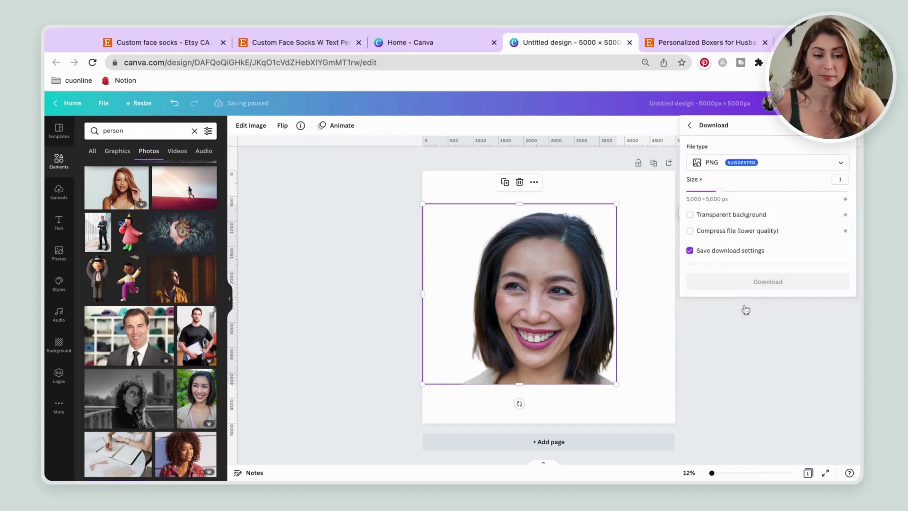
click(713, 217)
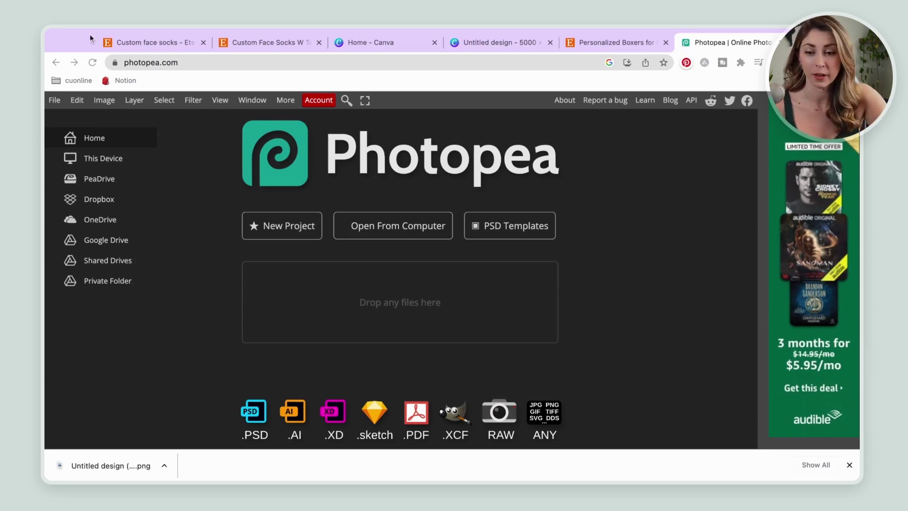
Step: Open the downloaded Untitled design PNG in Photopea and show the lasso tool variants
click(385, 236)
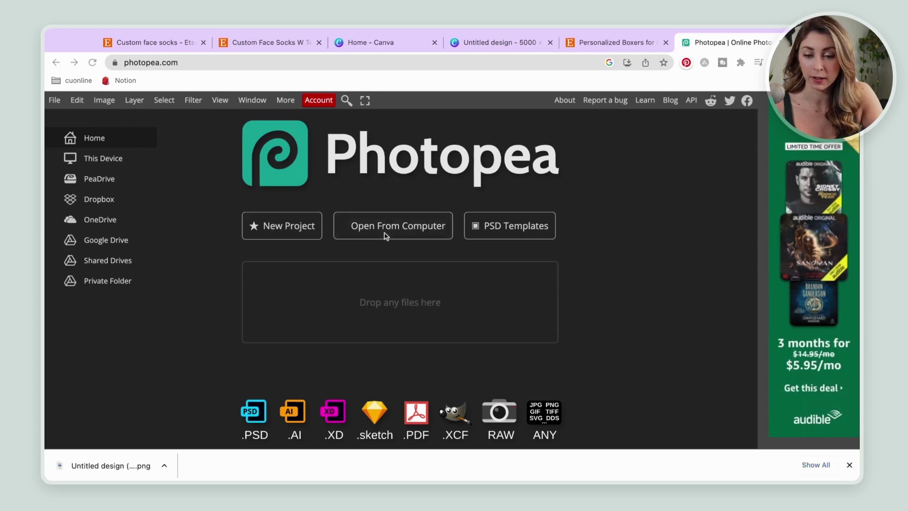
double_click(397, 188)
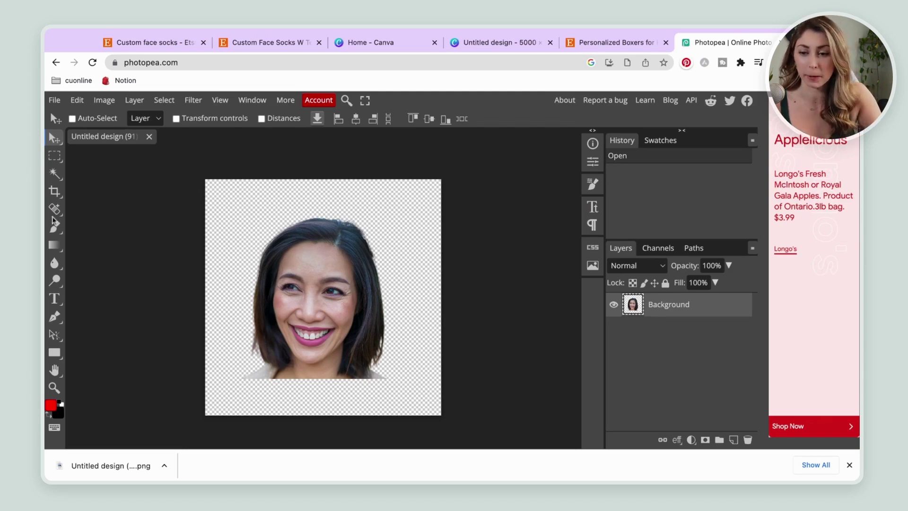
key(l)
key(ctrl+d)
right_click(54, 156)
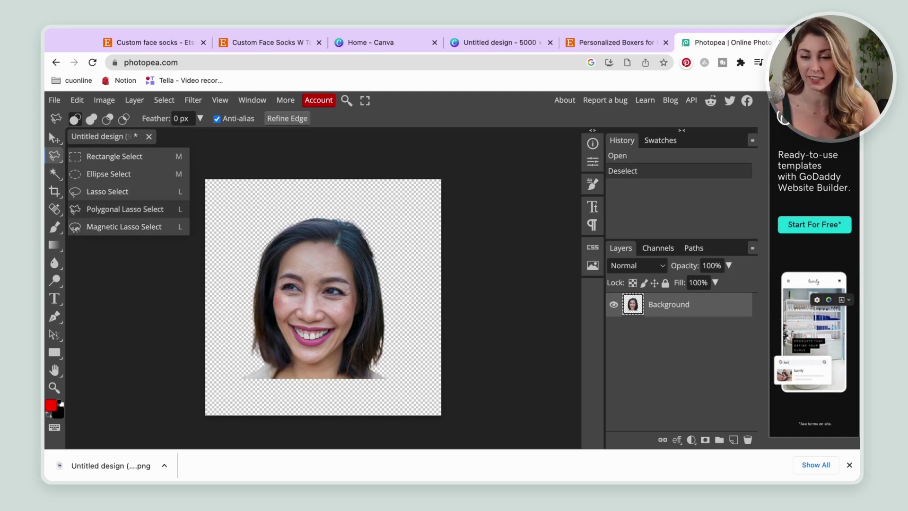
Step: Outline the neck and shoulders with Polygonal Lasso, delete them, and deselect
click(125, 209)
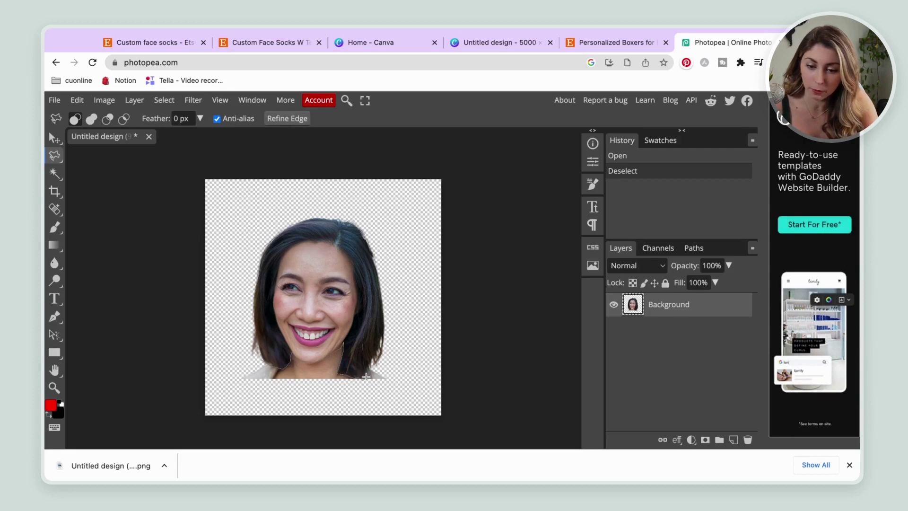
mouse_move(366, 377)
mouse_down()
mouse_move(370, 366)
mouse_move(402, 384)
mouse_move(268, 392)
mouse_move(238, 374)
mouse_move(259, 361)
mouse_up()
click(259, 361)
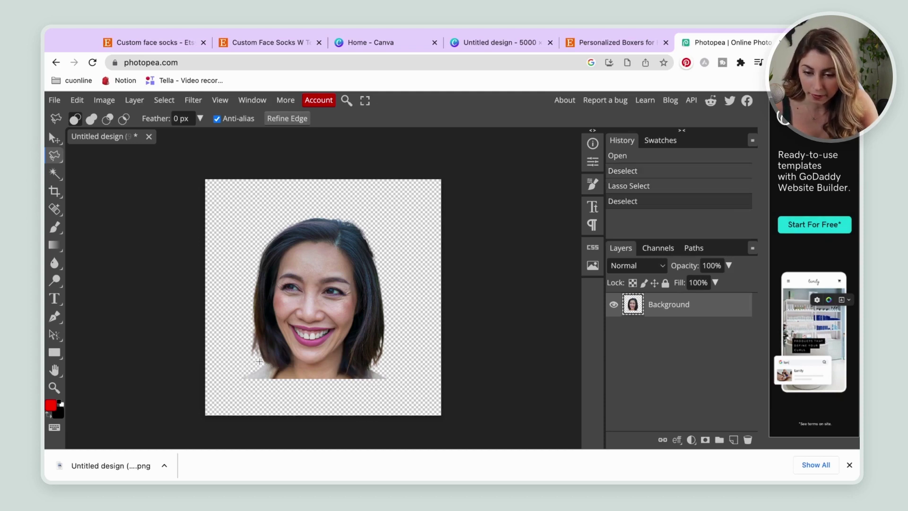
key(super+z)
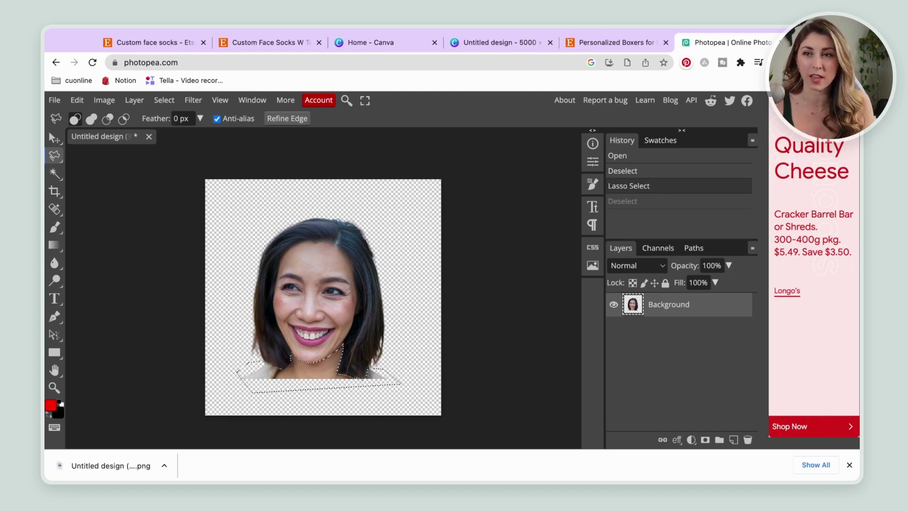
key(Delete)
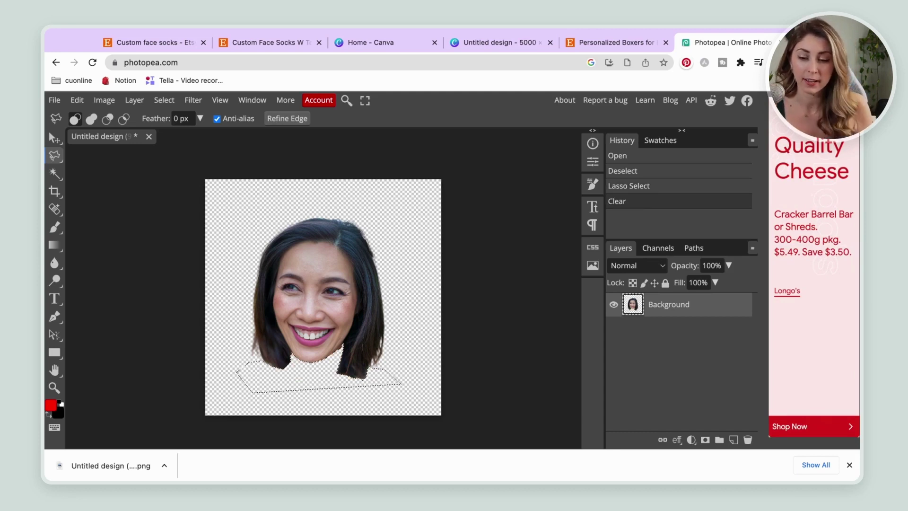
key(ctrl+d)
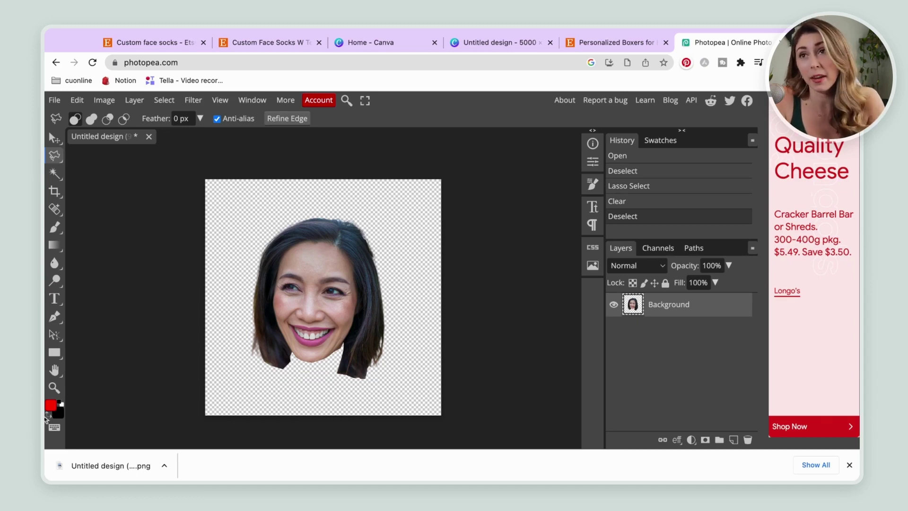
Step: Export the trimmed face as a PNG through File > Export as and save it
click(55, 100)
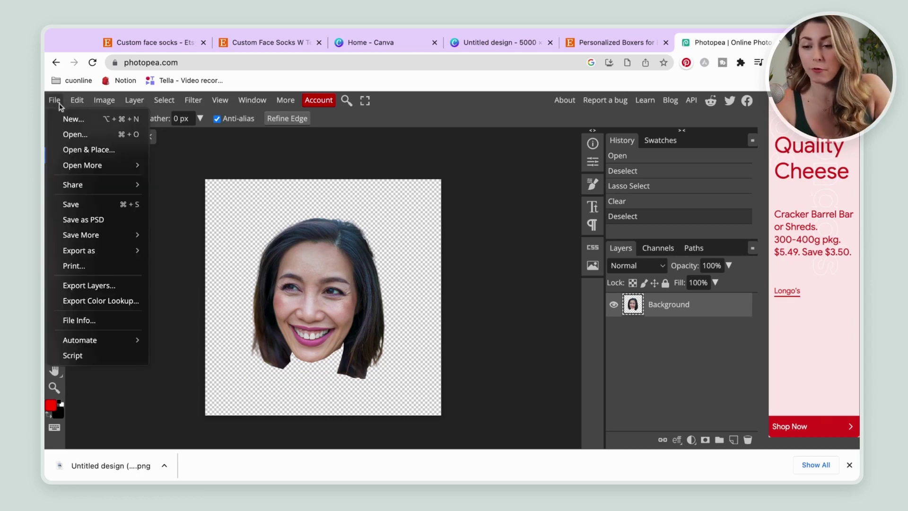
mouse_move(110, 253)
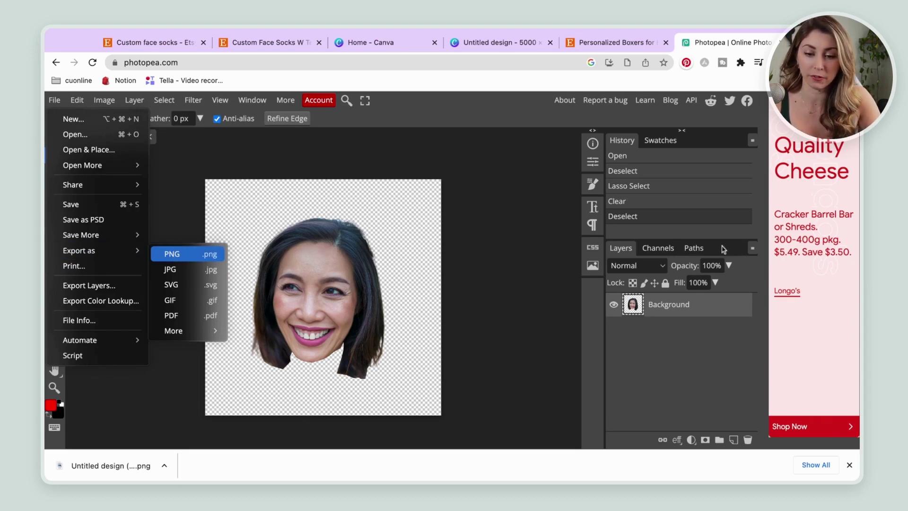
click(196, 256)
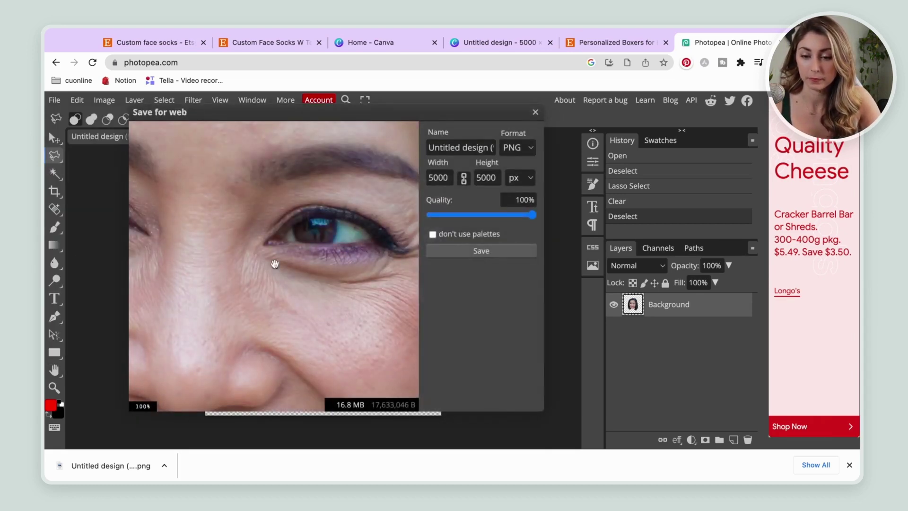
click(463, 251)
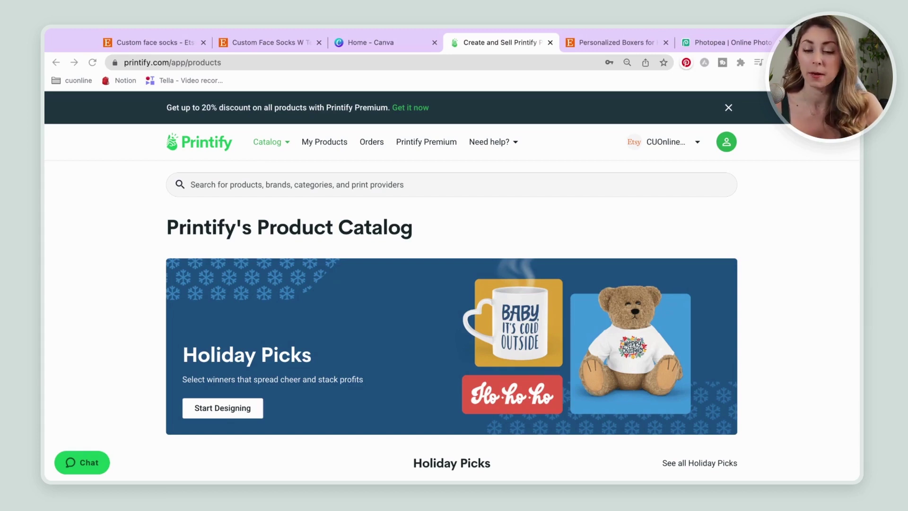
Step: Search the Printify catalog for 'socks' and scroll the Sublimation, Crew and DTG results
click(410, 185)
text(socks)
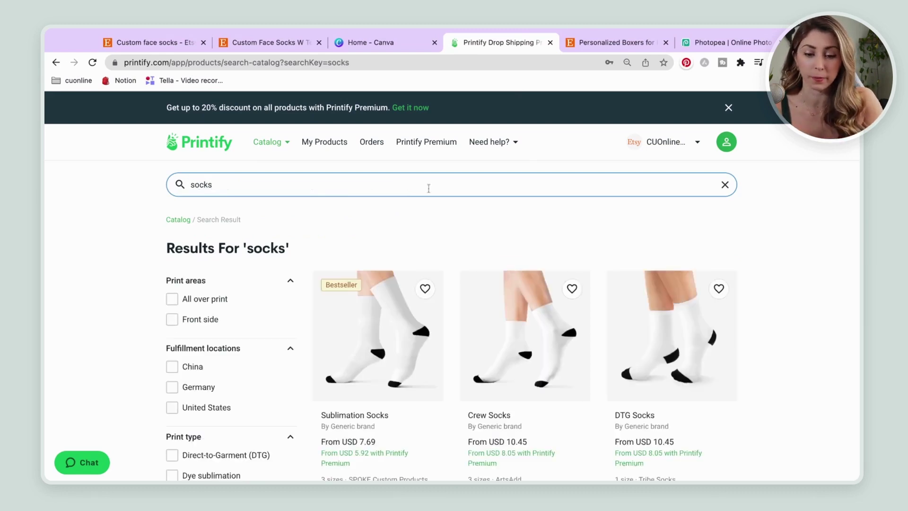
scroll(739, 225, down, 3)
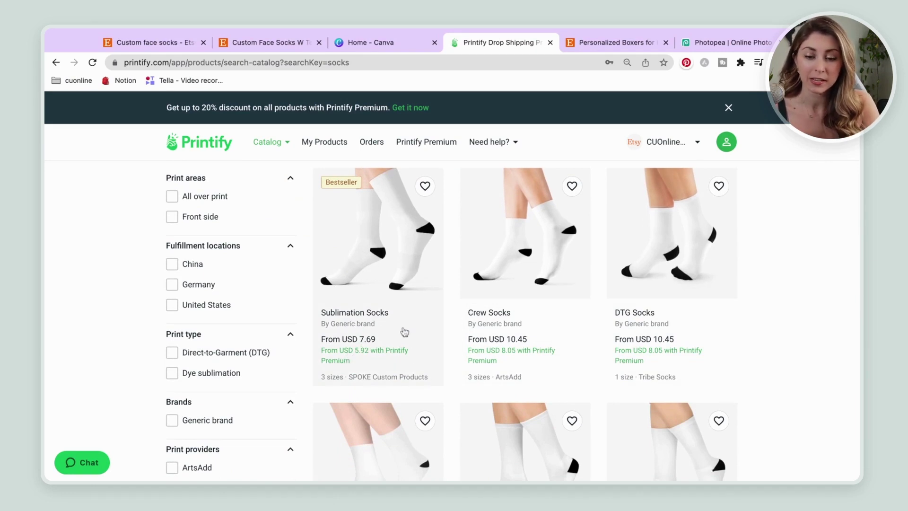
Step: Start Sublimation Socks with SPOKE Custom Products and place the face PNG at 4.49 in on the front left leg
click(400, 314)
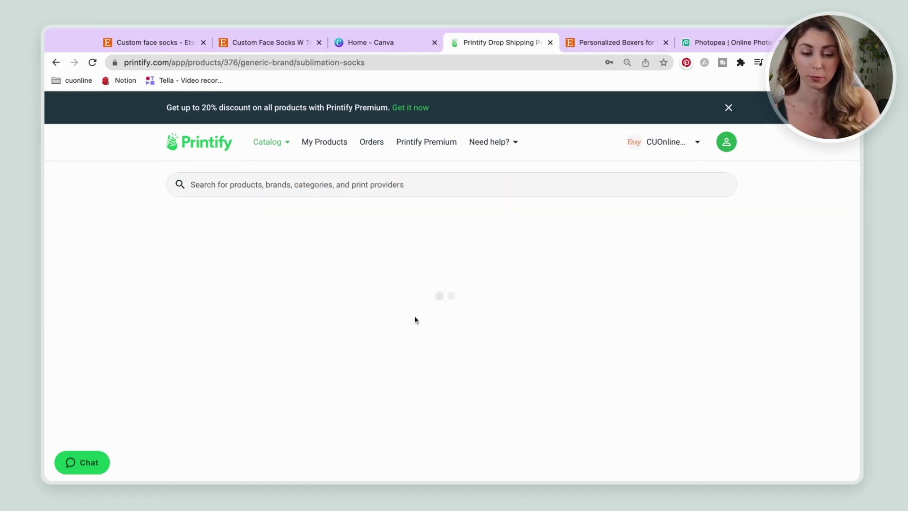
scroll(628, 258, down, 5)
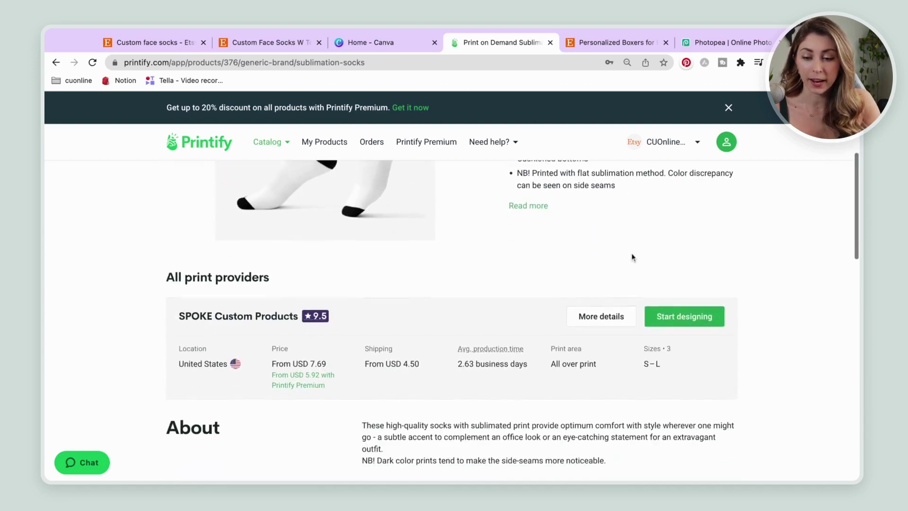
click(674, 313)
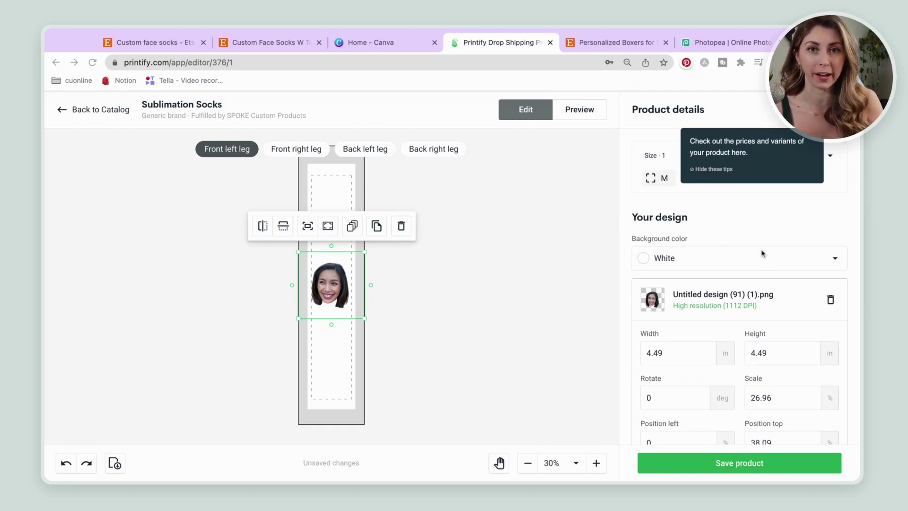
scroll(761, 253, down, 5)
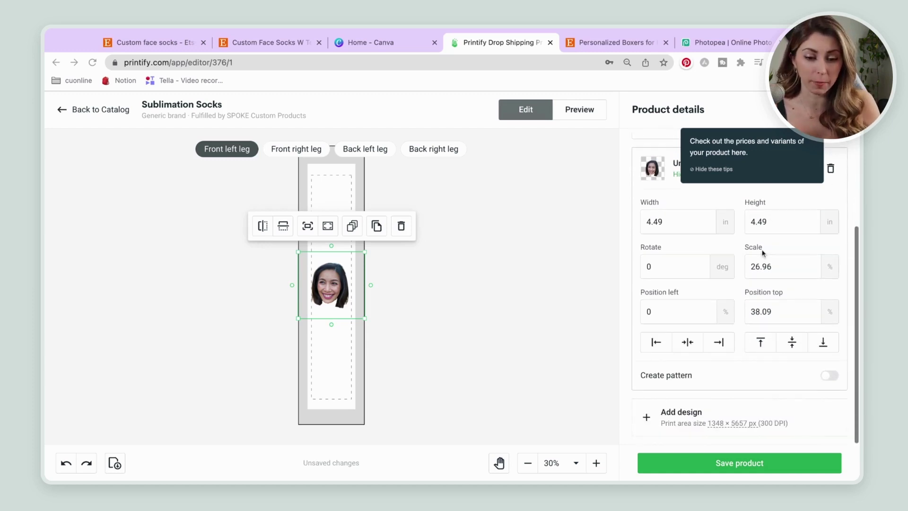
Step: Repeat the face as a Brick horizontal pattern on the front left leg
click(828, 379)
scroll(828, 380, down, 2)
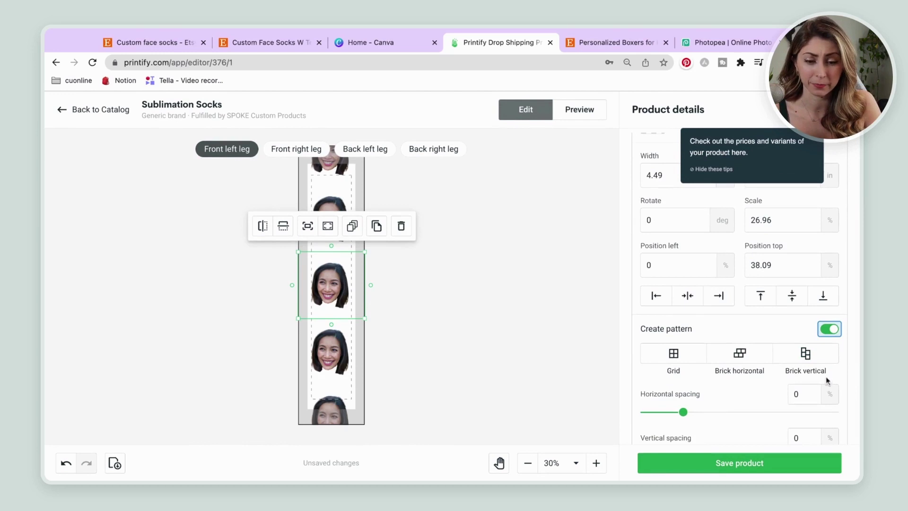
click(739, 359)
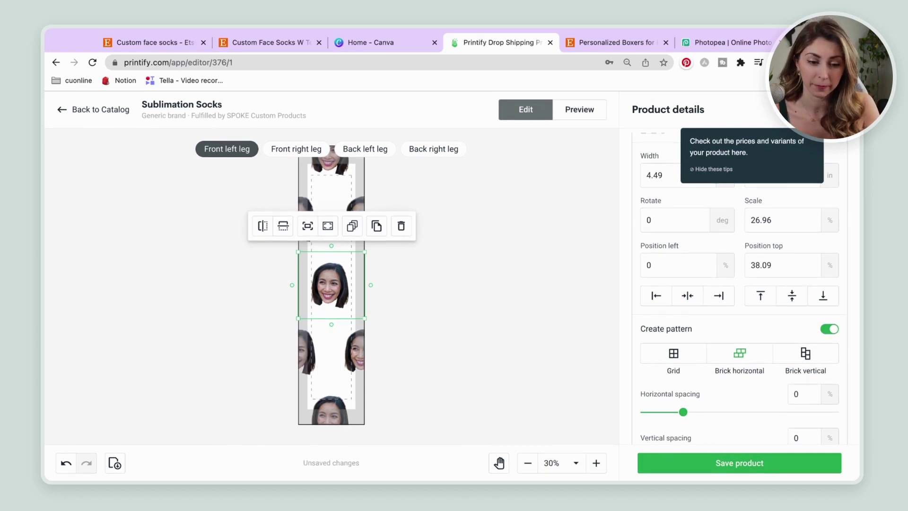
scroll(740, 359, down, 2)
Step: Tighten pattern spacing to -22 and -27, shrink the face, and apply to all print areas
drag(683, 361, 666, 360)
drag(682, 404, 663, 405)
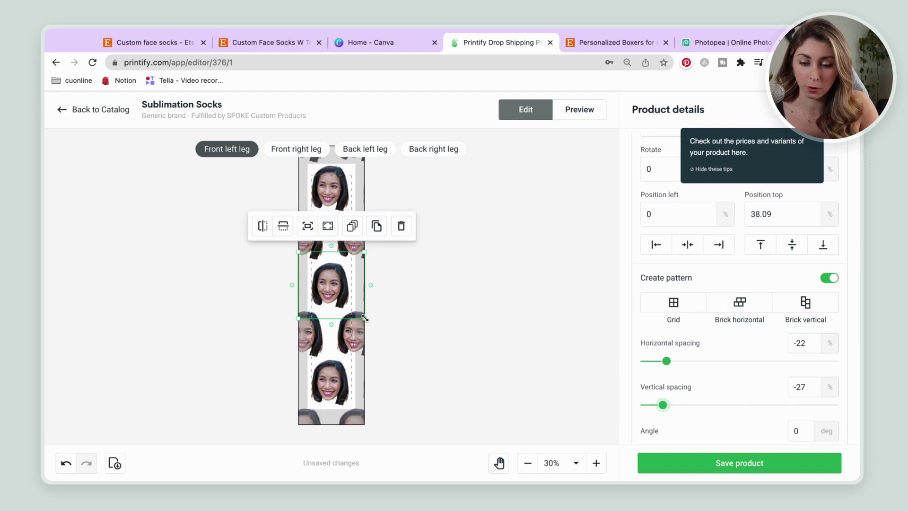
drag(364, 318, 350, 303)
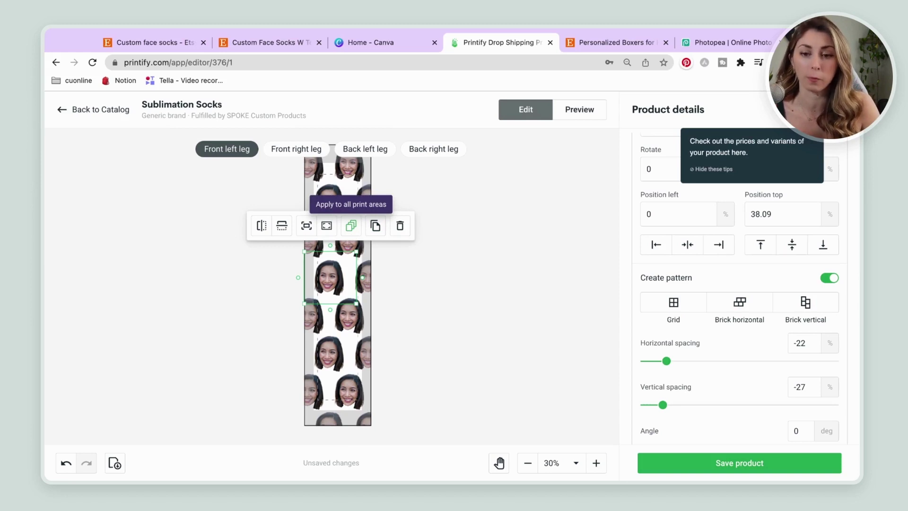
click(351, 226)
Step: Deselect the face and check the pattern on the Front right, Back left and Back right legs
click(480, 197)
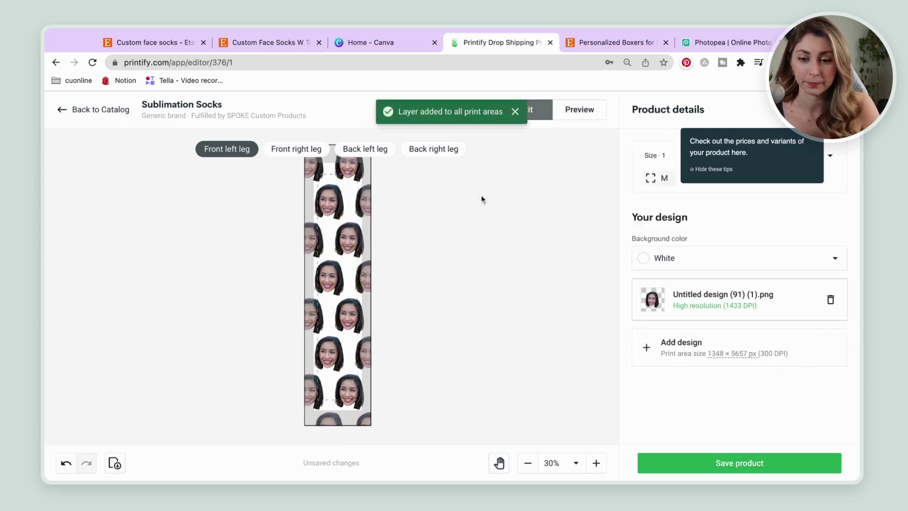
click(302, 151)
click(382, 148)
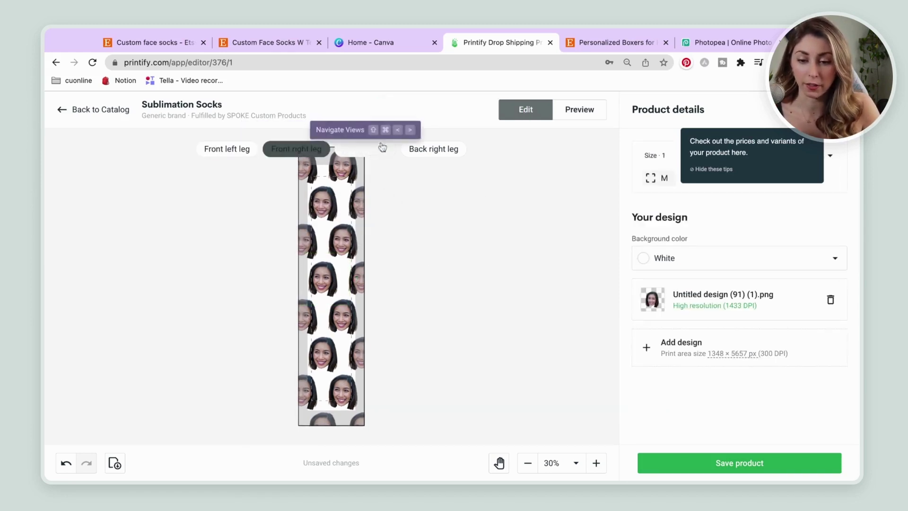
click(449, 155)
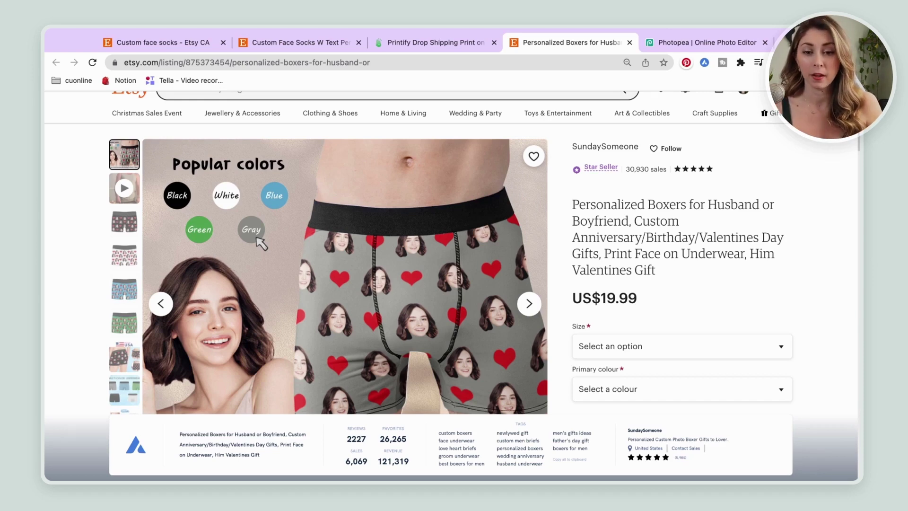
Step: Switch back to the Printify tab showing the 'underwear' search results
click(438, 42)
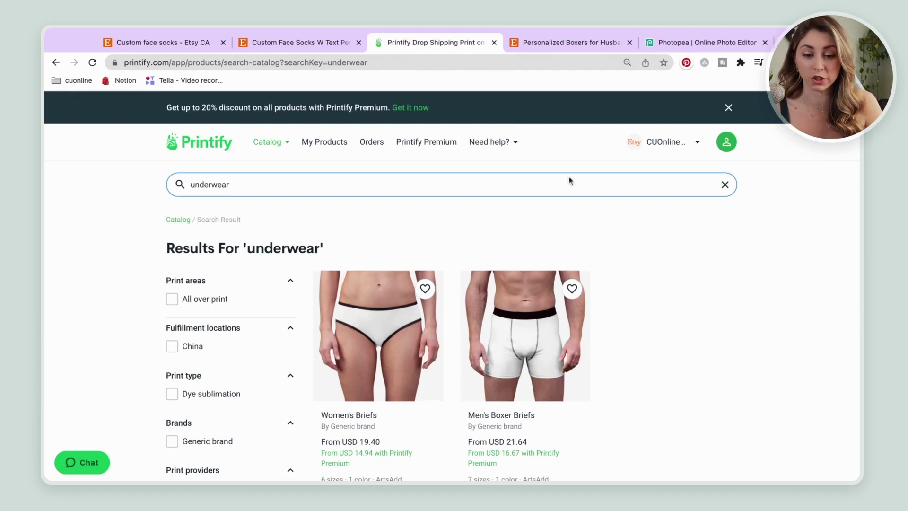
Step: Scroll down the Printify 'underwear' search results
scroll(615, 236, down, 1)
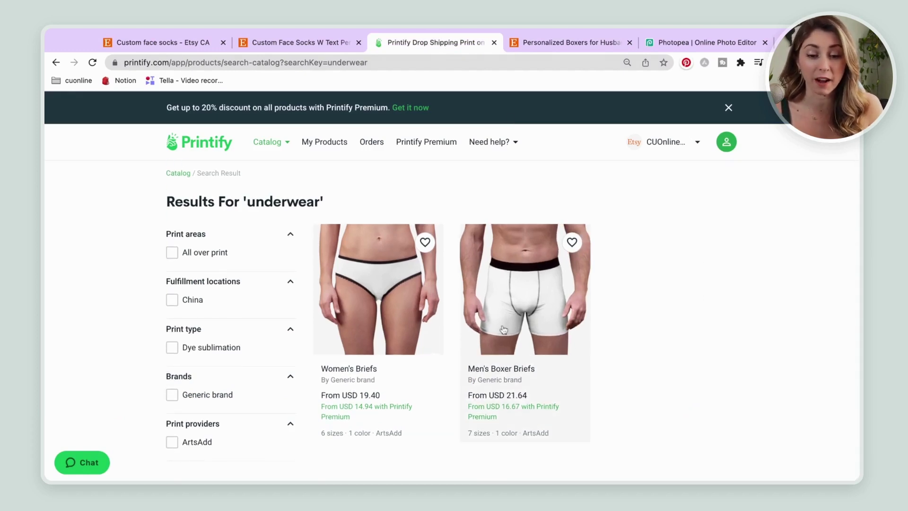